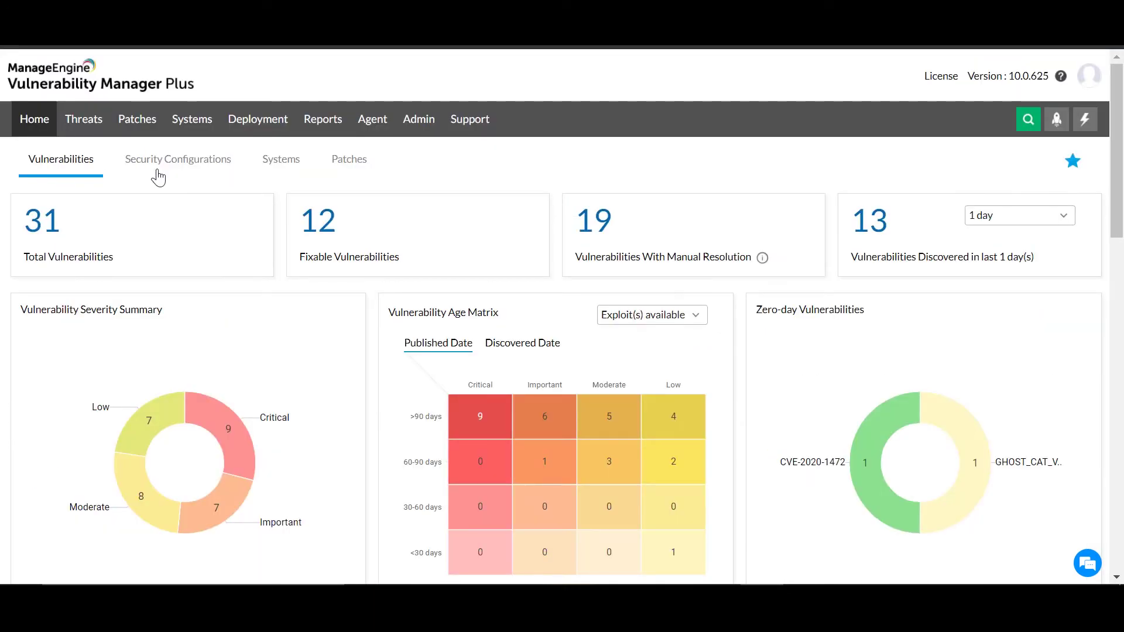
- View the Security Configurations, Systems and Patches dashboards in turn
left_click(157, 171)
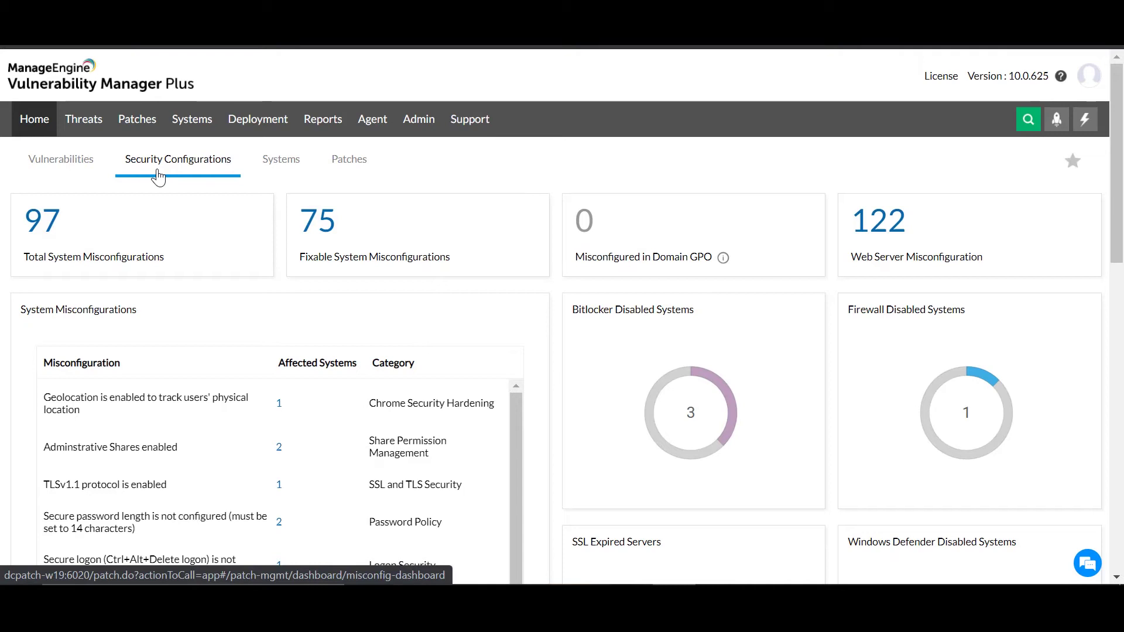
left_click(277, 174)
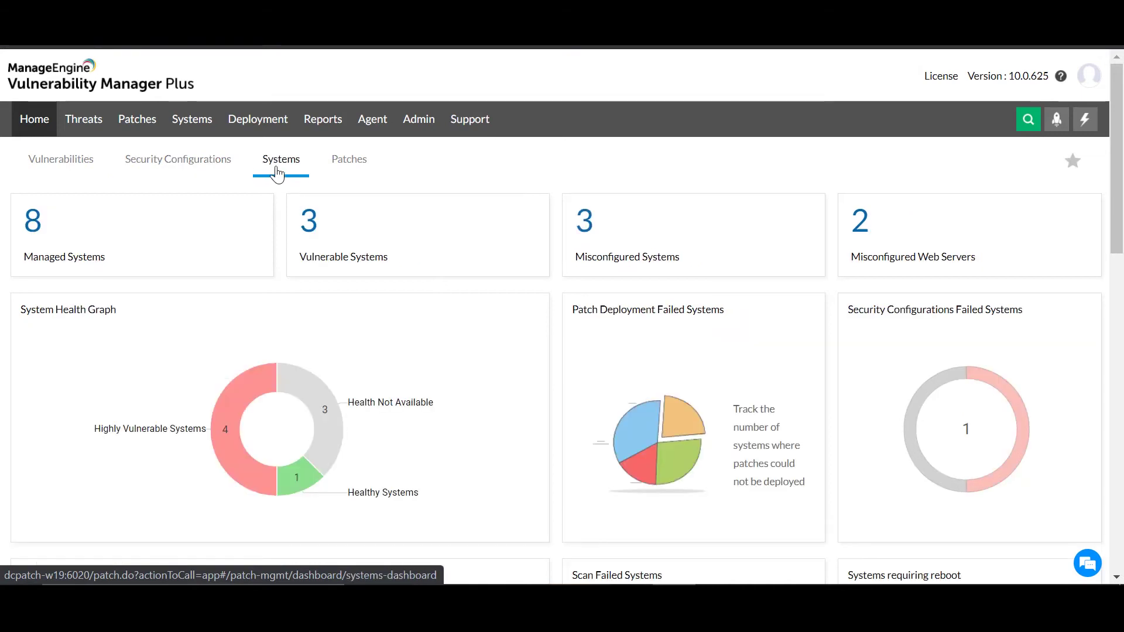
left_click(350, 171)
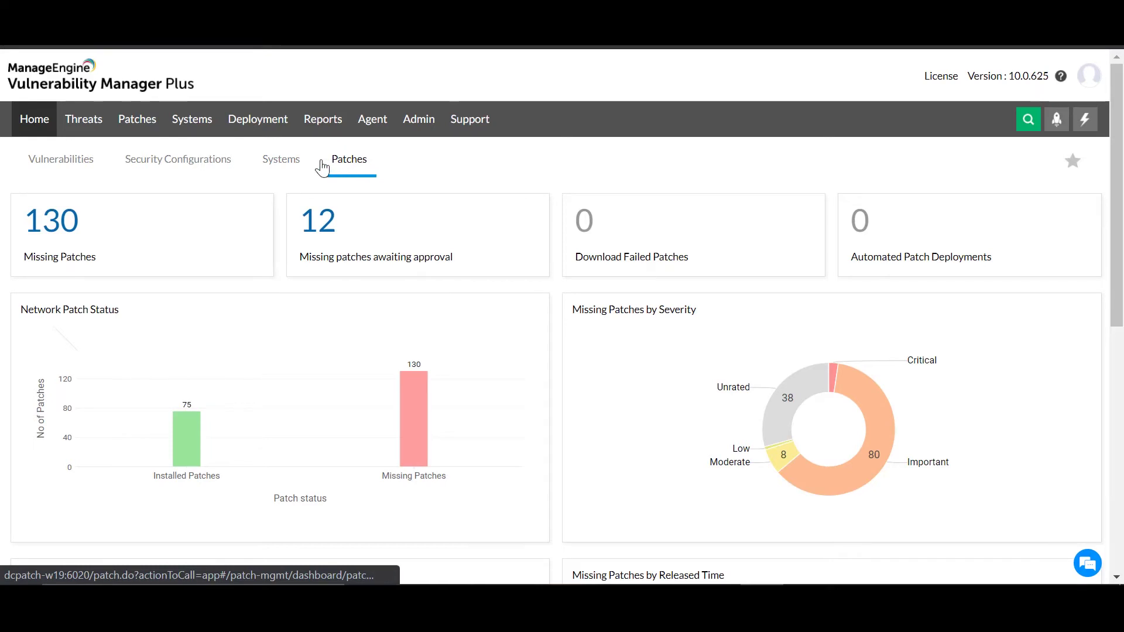
- Open the software vulnerabilities under Threats, switch the search criterion to CVE Type and show the available types
left_click(97, 130)
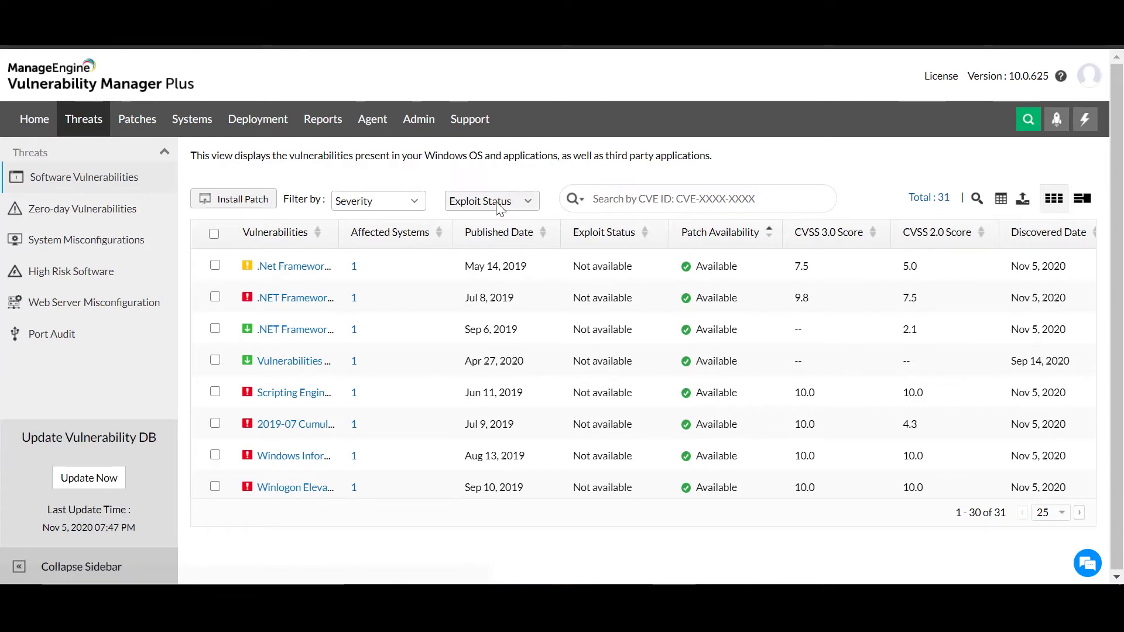
left_click(579, 200)
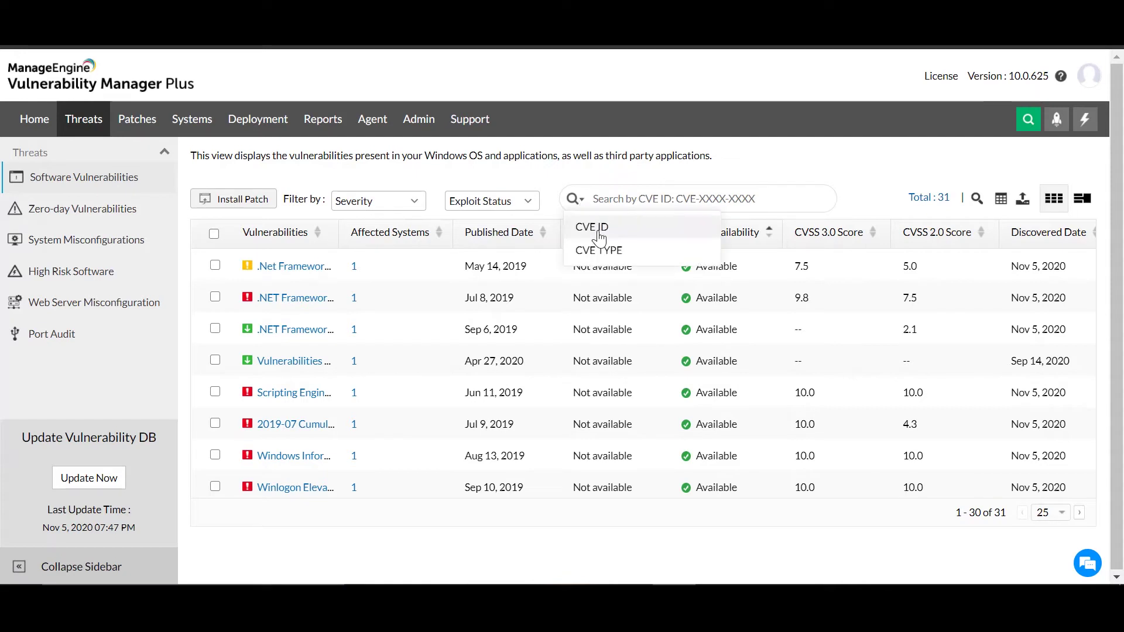
left_click(597, 250)
left_click(630, 200)
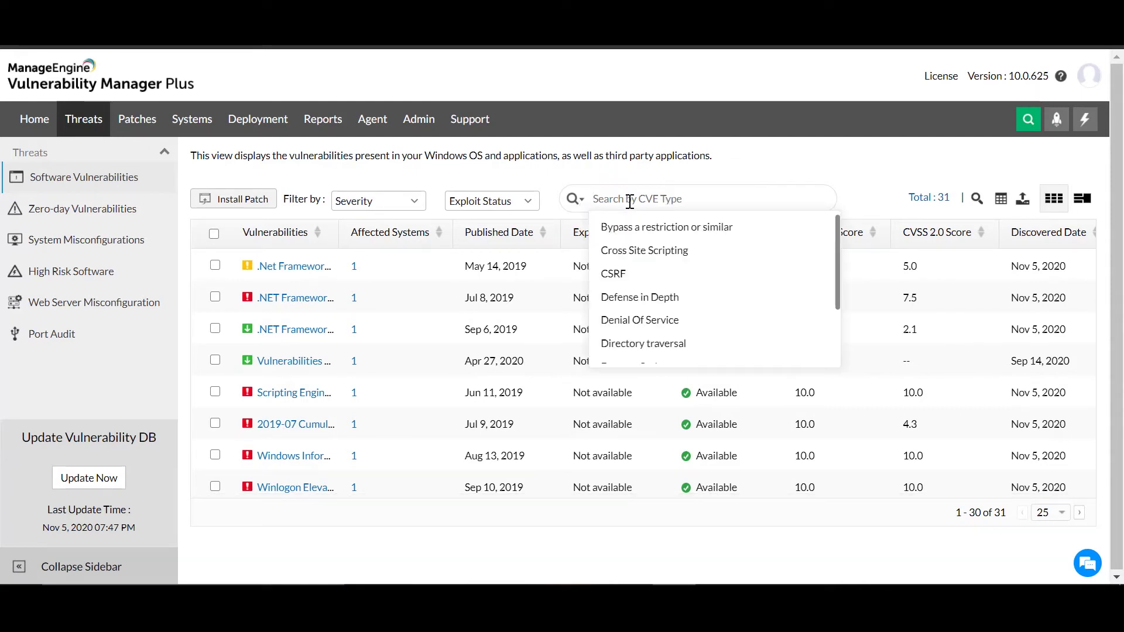
- View the details of the .NET Framework vulnerability published Jul 8, 2019, and check the Severity and Exploit Status filter options
left_click(315, 300)
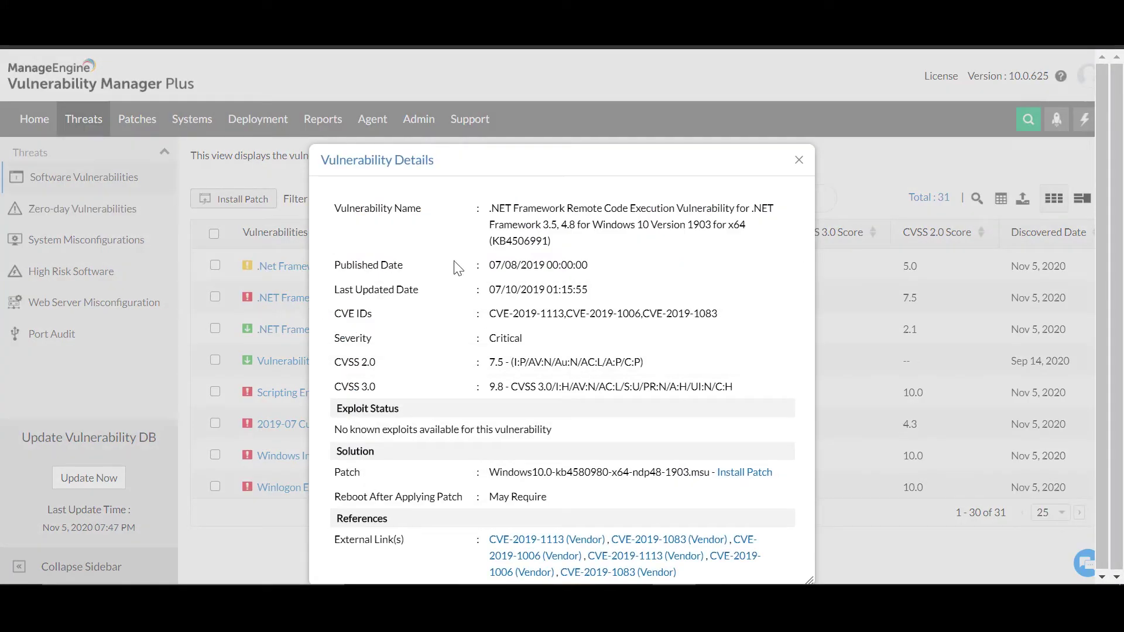
left_click(798, 160)
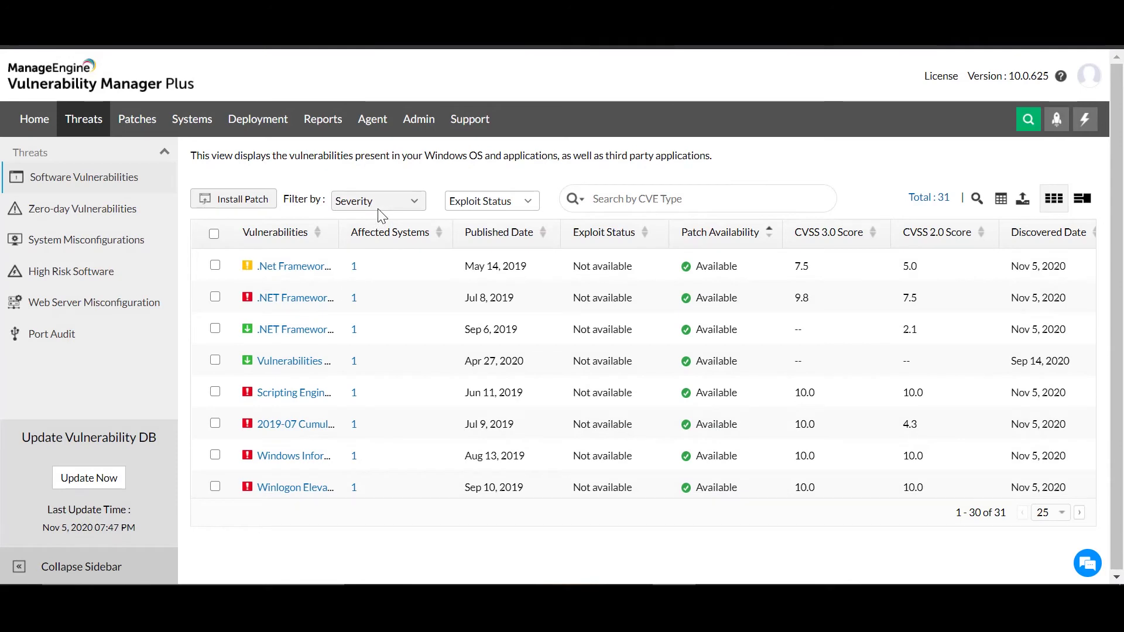
left_click(380, 204)
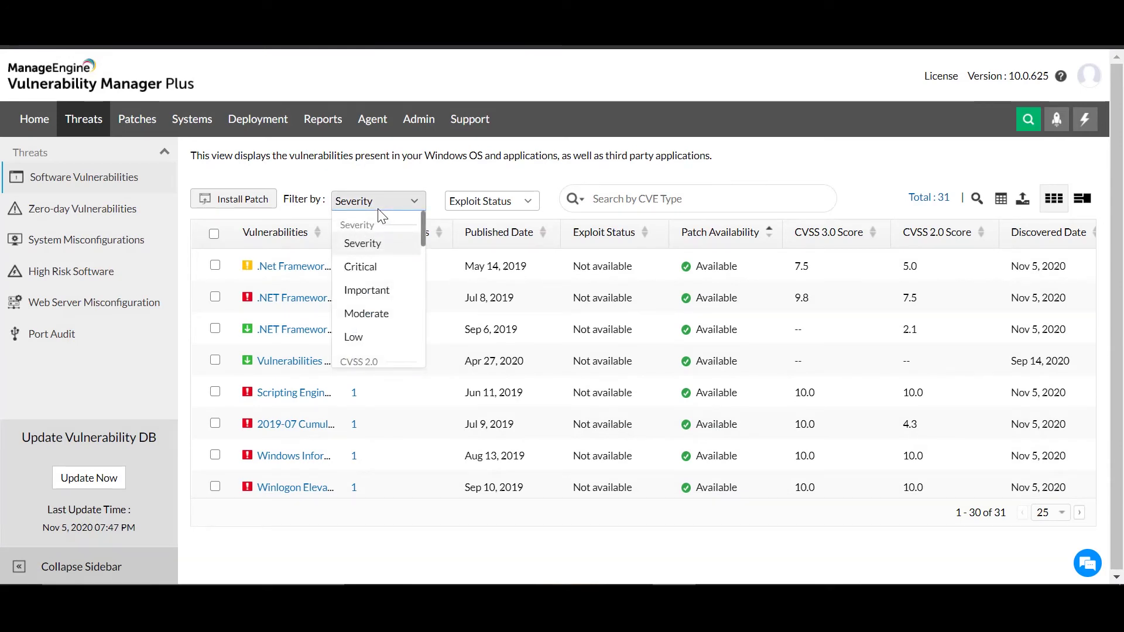
left_click(378, 210)
left_click(526, 200)
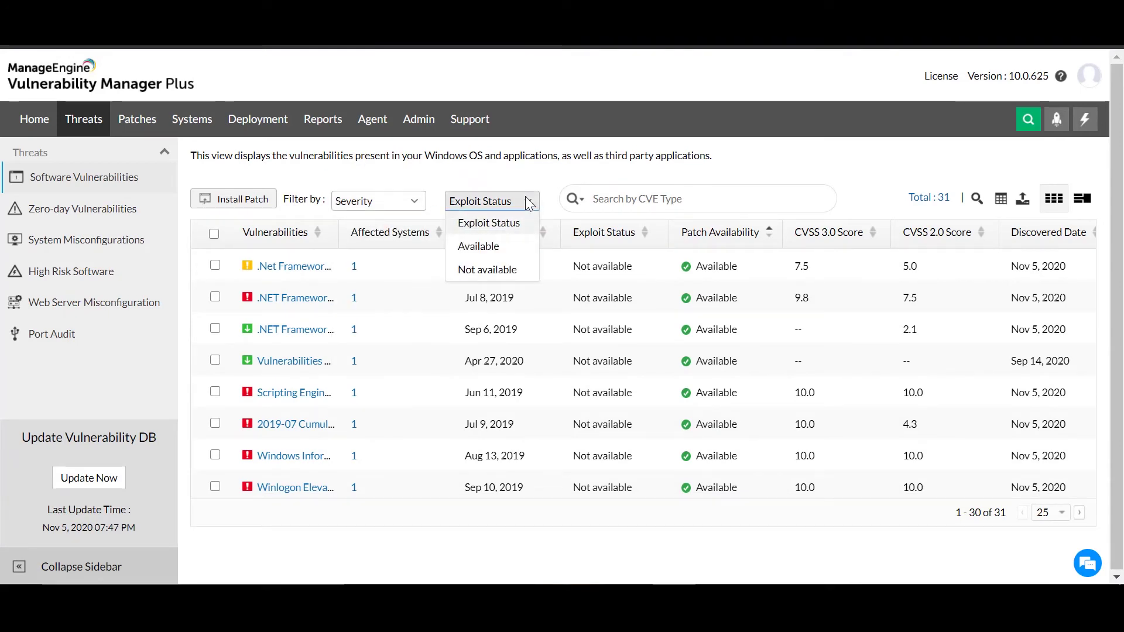
left_click(528, 201)
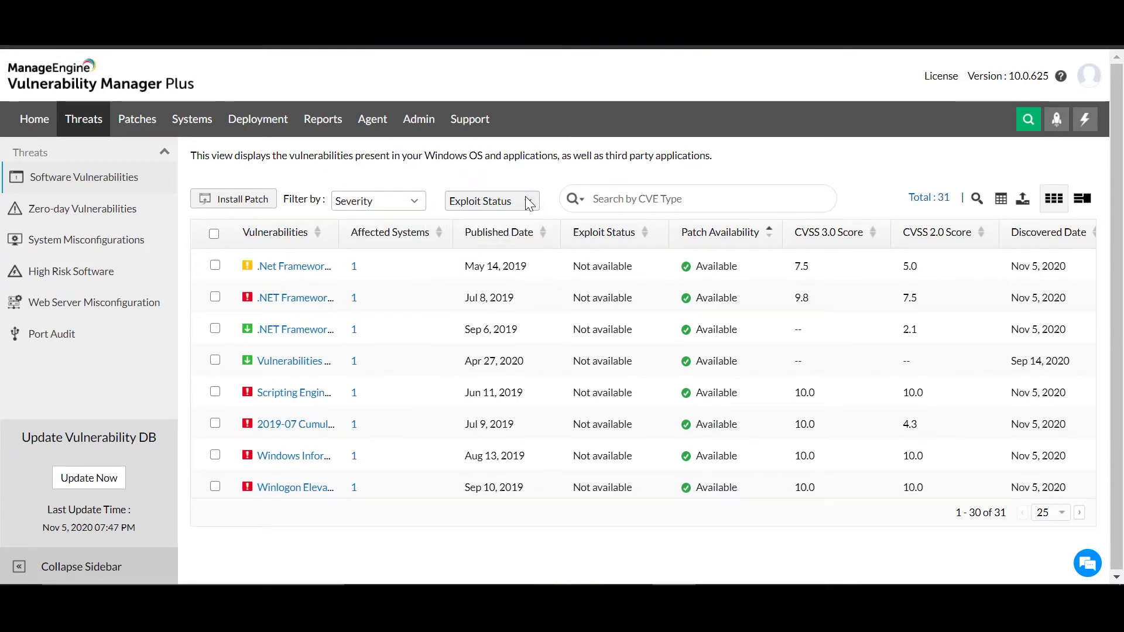
- Select the two .NET Framework vulnerabilities dated Jul 8 and Sep 6, 2019, plus those dated Apr 27, 2020, Jul 9 and Aug 13, 2019, and install their patches
left_click(215, 297)
left_click(215, 328)
left_click(215, 360)
left_click(215, 424)
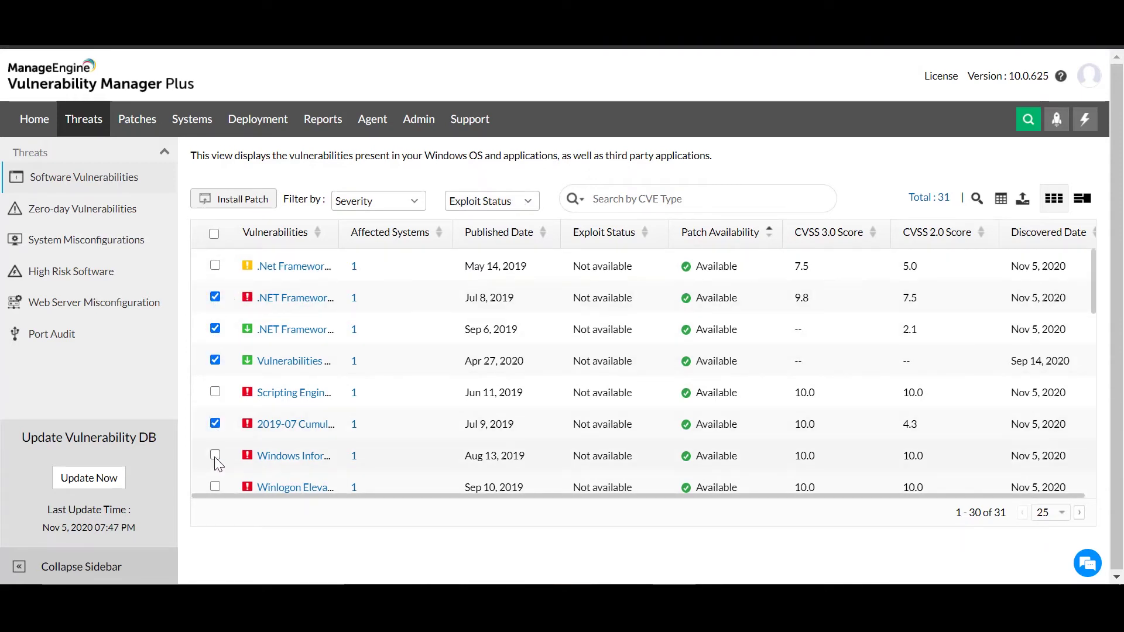
left_click(215, 456)
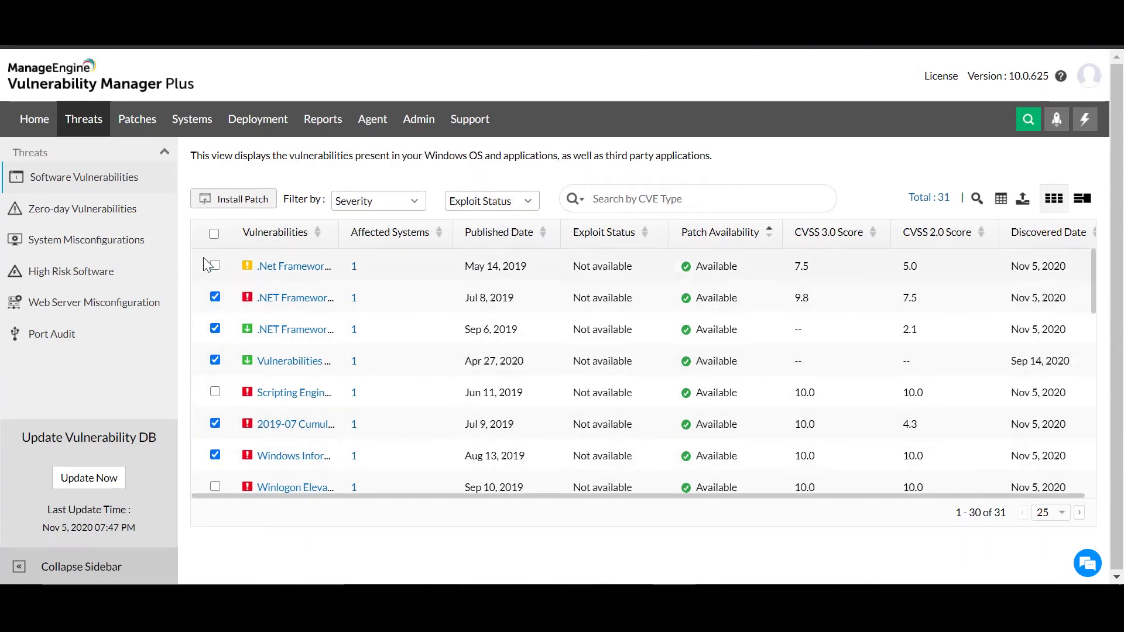
left_click(206, 204)
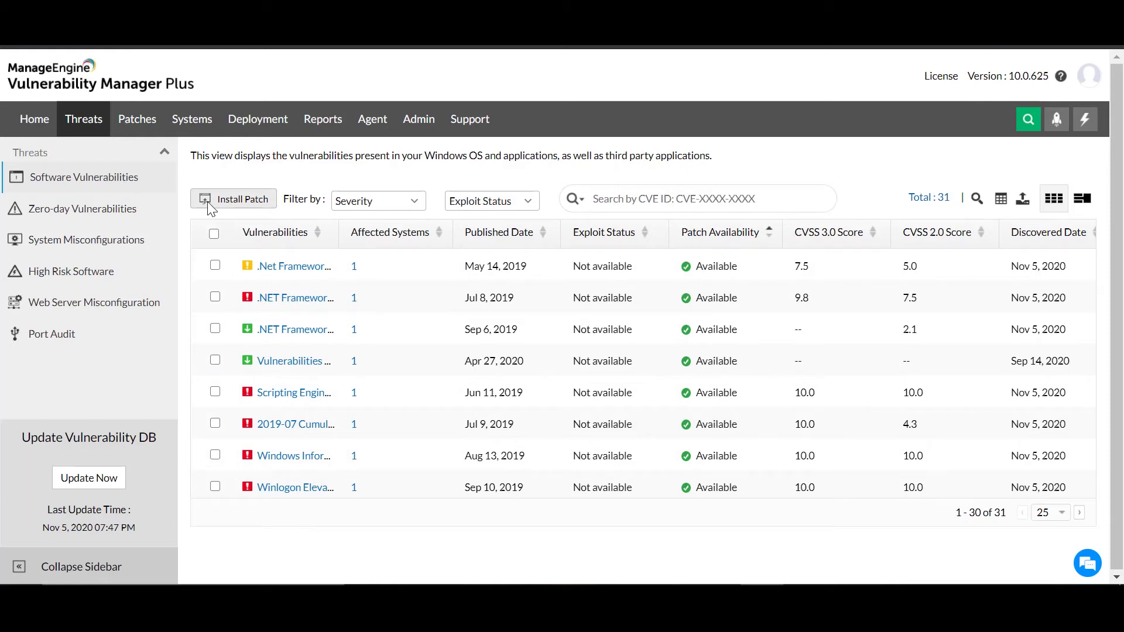
- Show the zero-day vulnerabilities present in the network
left_click(139, 212)
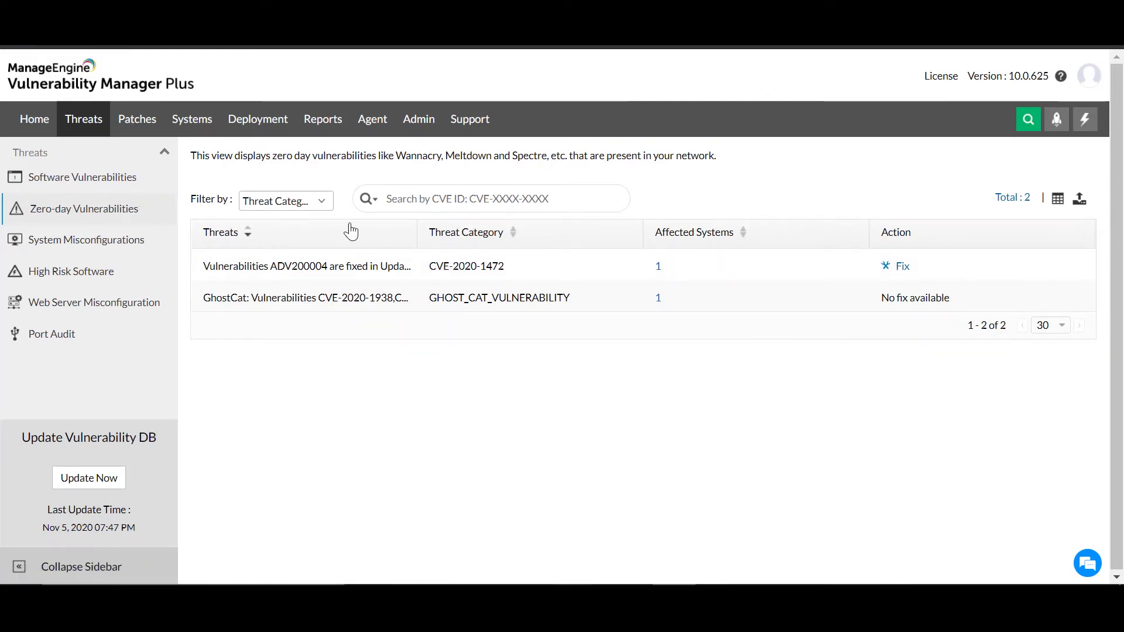
- Open the system misconfigurations, view the details of the secure logon (Ctrl+Alt+Delete) entry, and switch the list to Smart View
left_click(149, 258)
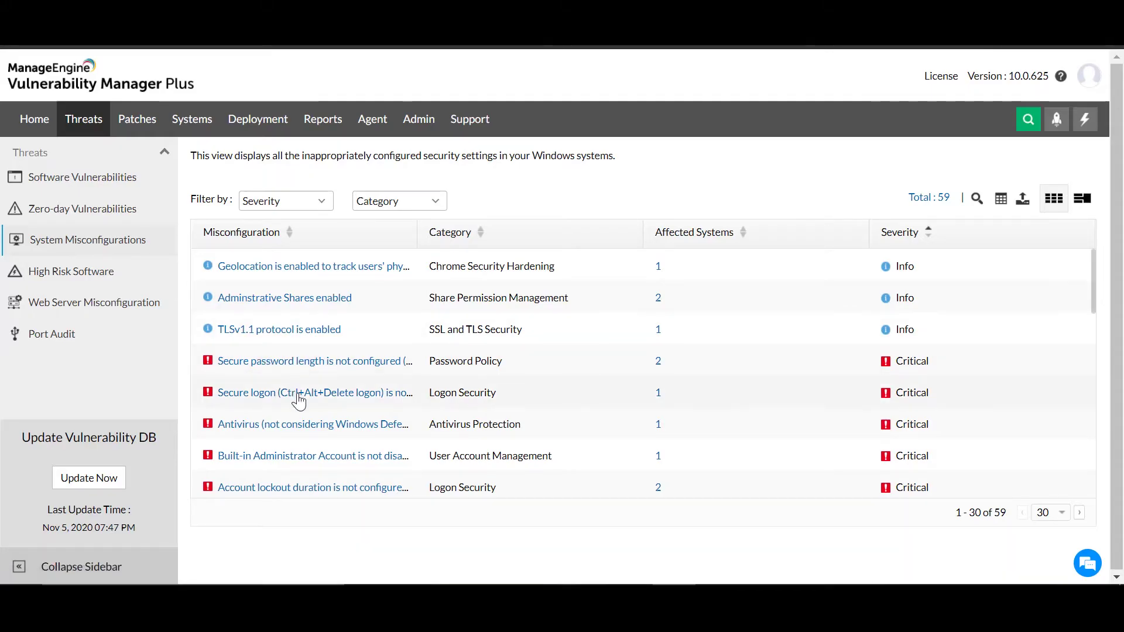
left_click(299, 394)
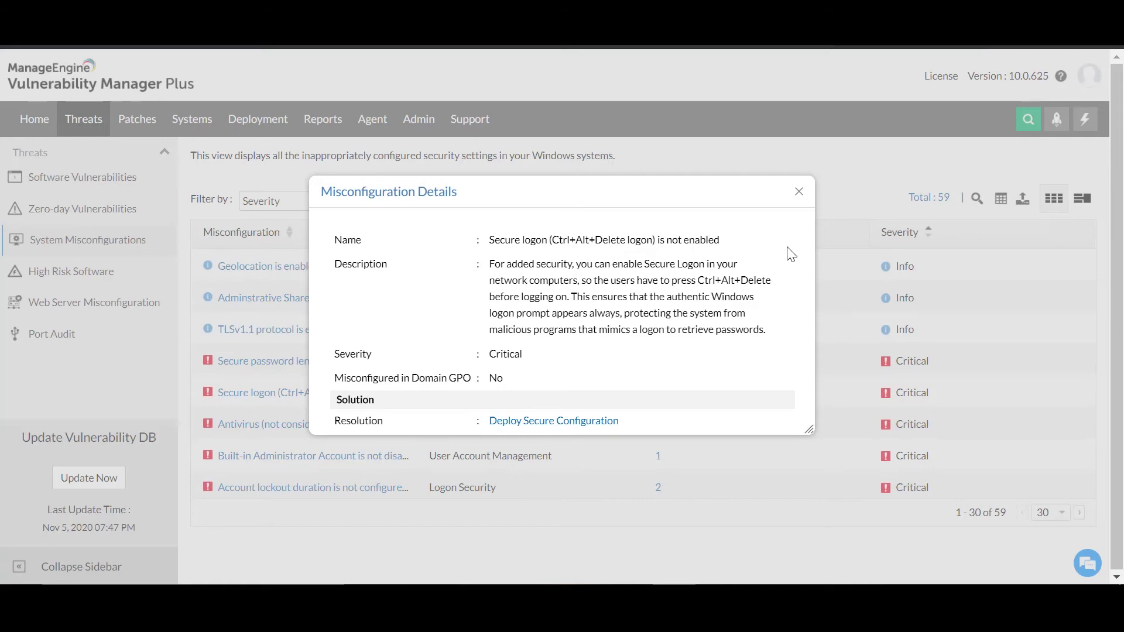
left_click(798, 191)
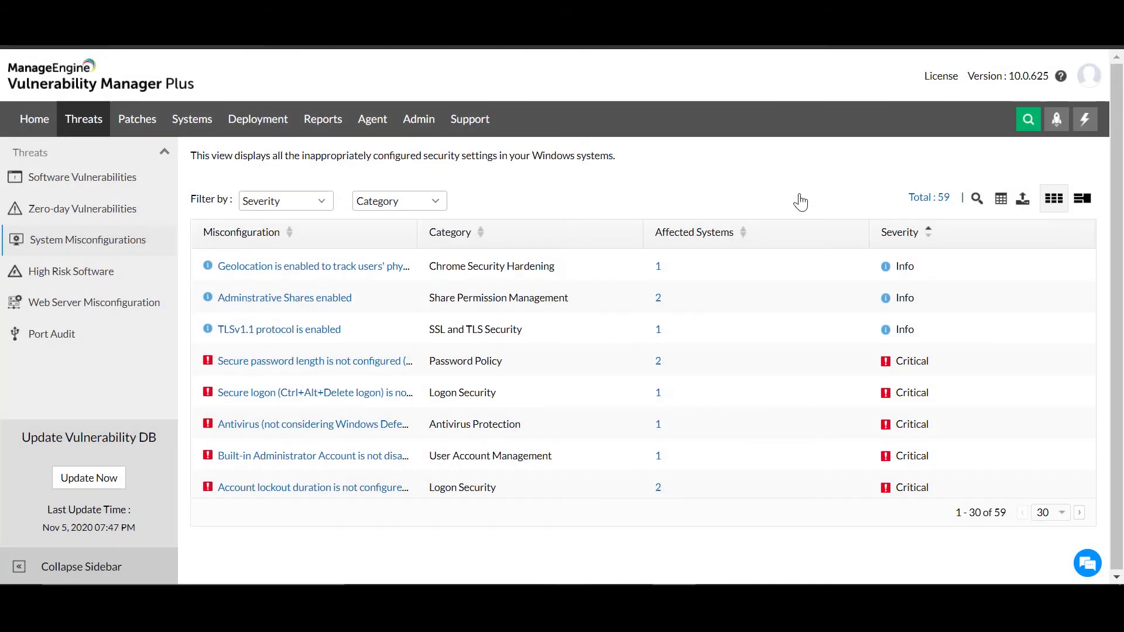
left_click(1082, 199)
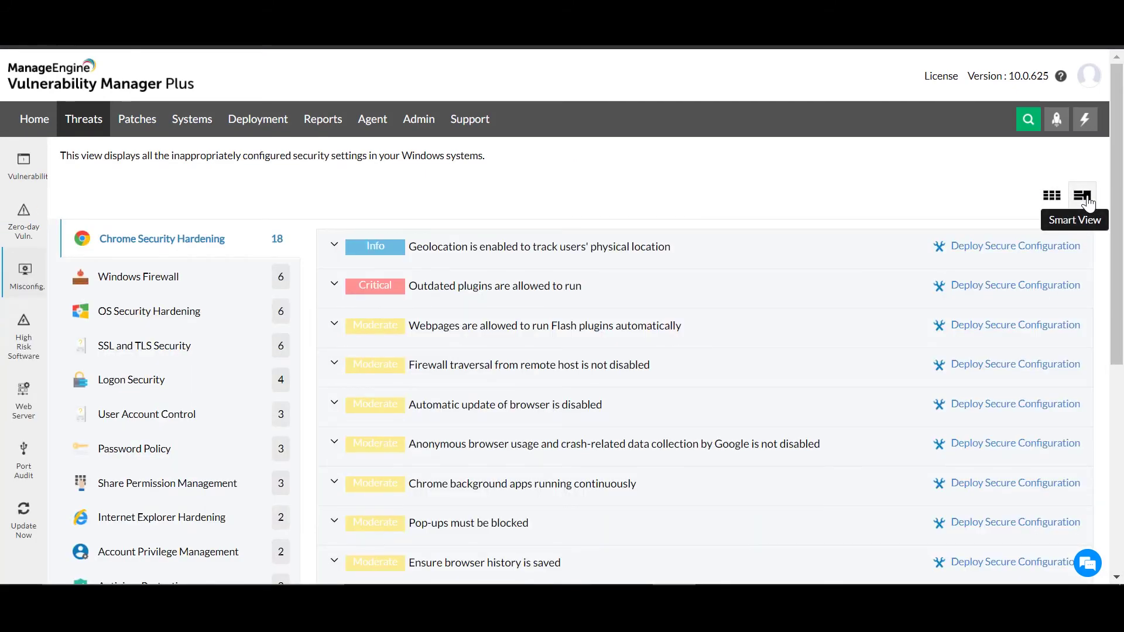
- Review the high-risk software in the End Of Life, Peer to Peer and Remote Desktop Sharing categories
left_click(17, 343)
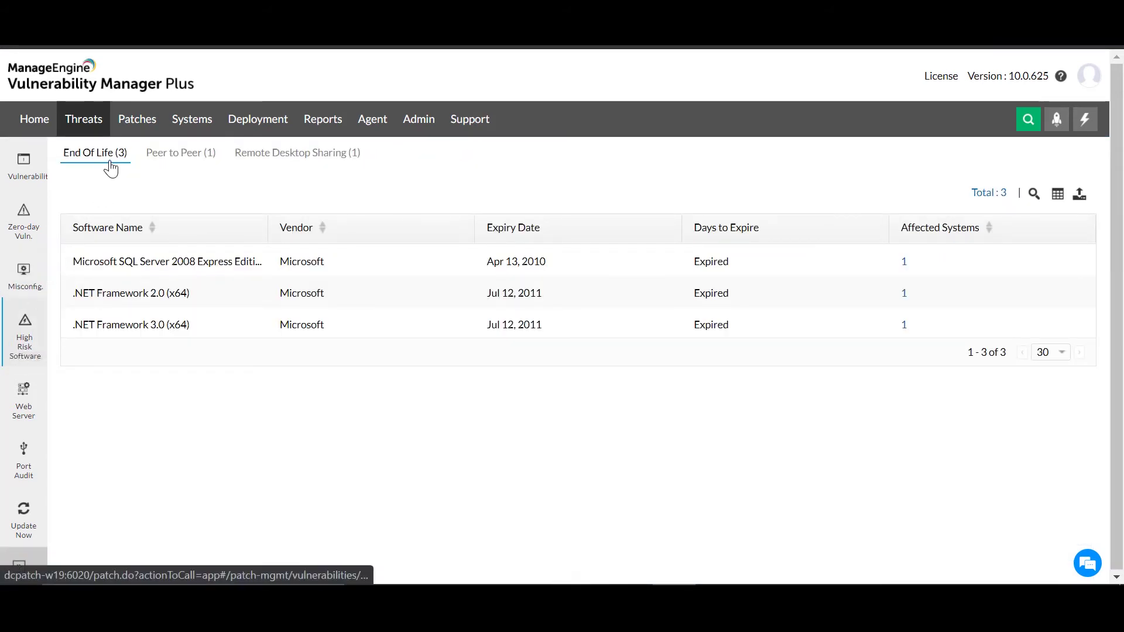
left_click(156, 165)
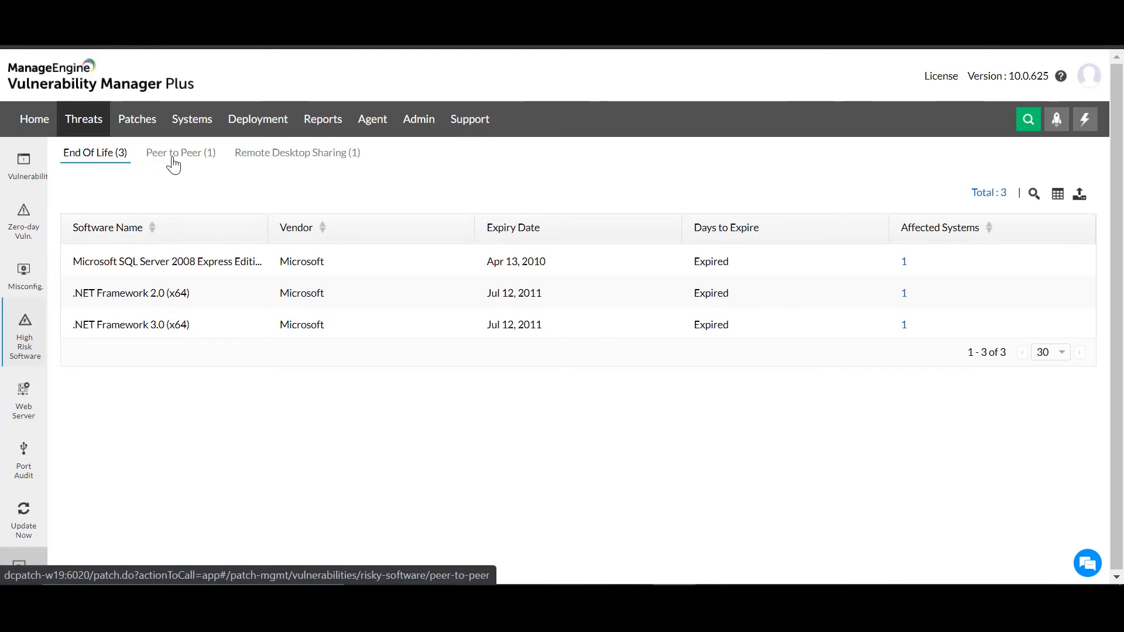
left_click(252, 167)
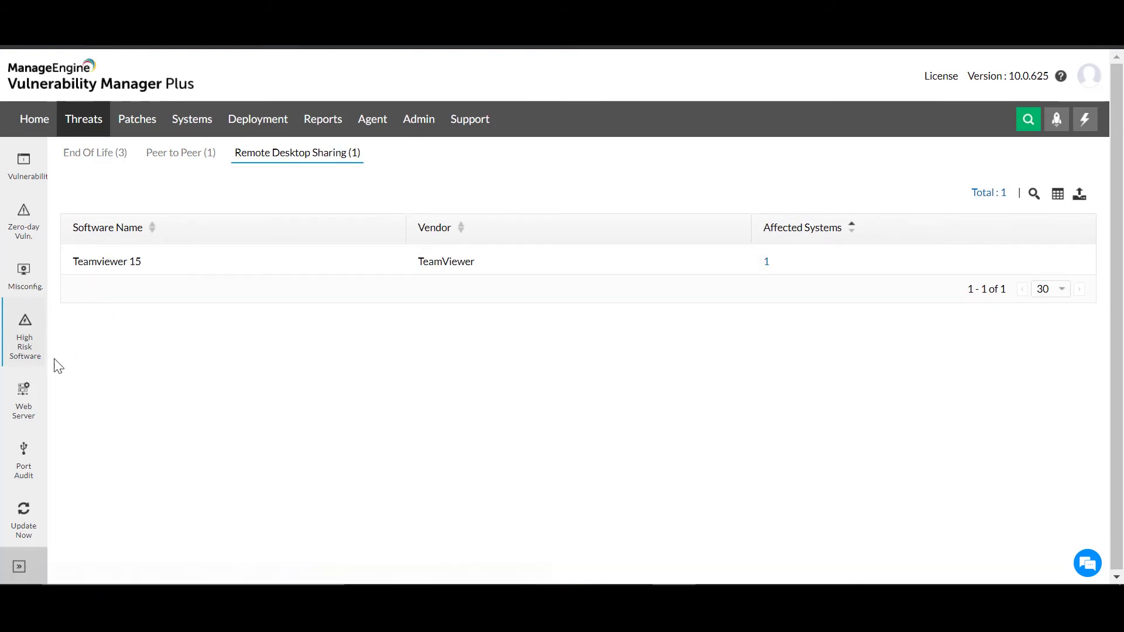
- Open the web server misconfigurations and view the resolution for enabling only necessary authentication and authorization modules
left_click(28, 417)
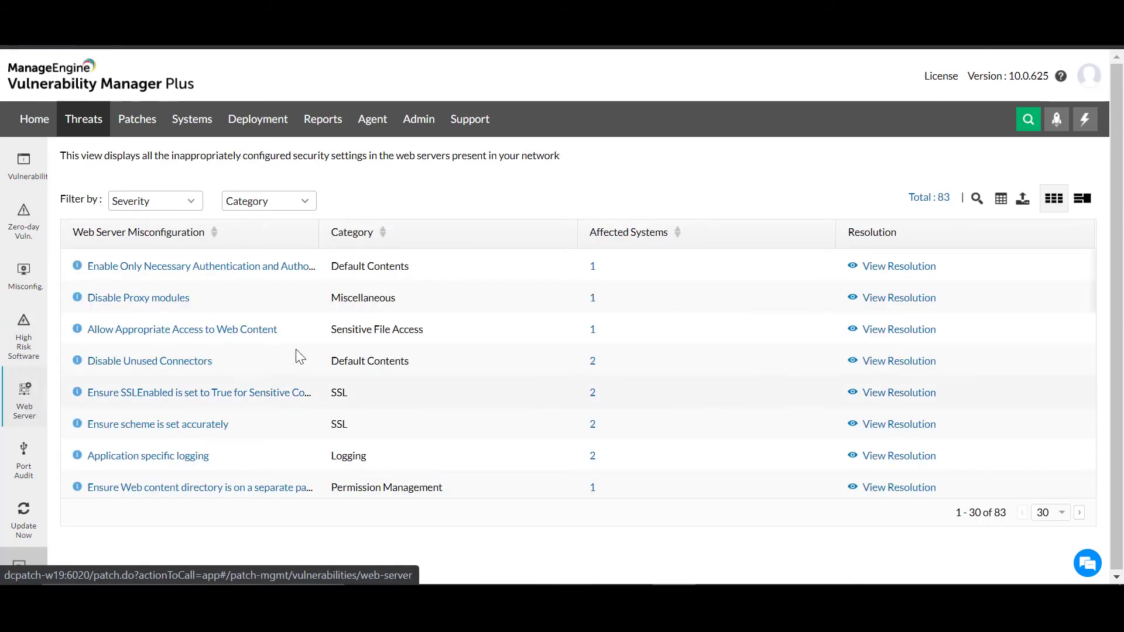
left_click(880, 280)
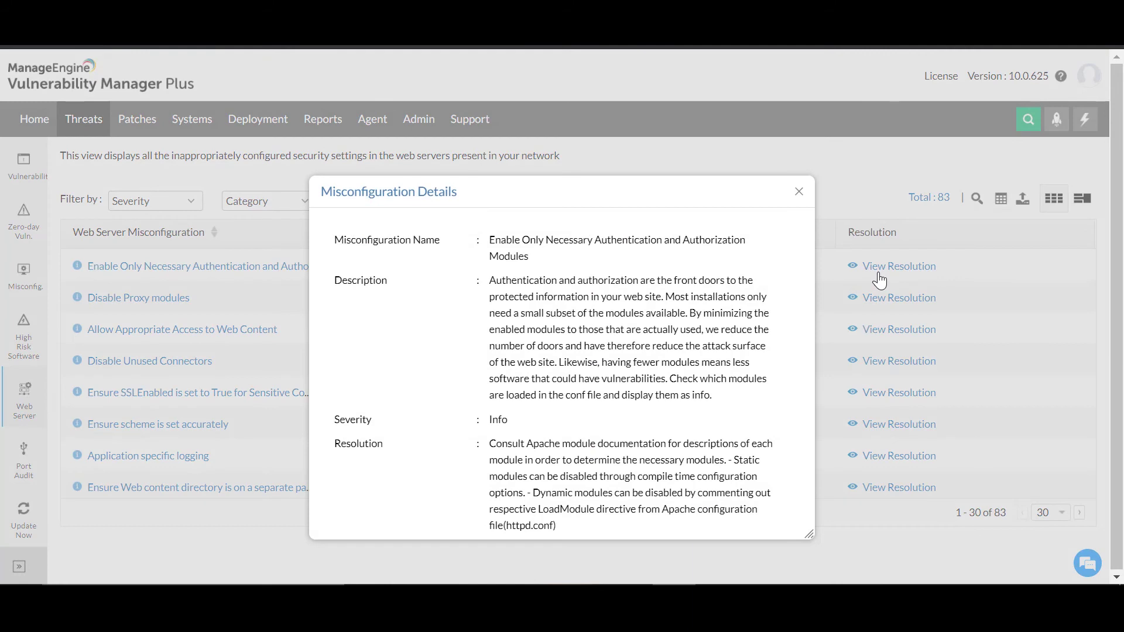
left_click(799, 191)
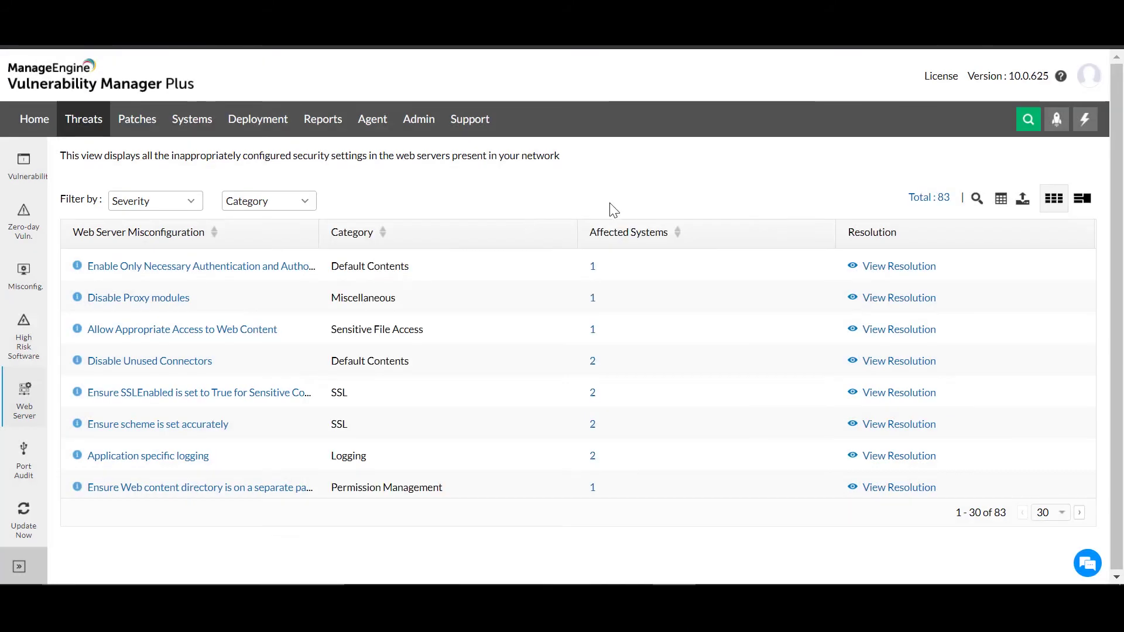
- Open the port audit, check the Port Range filter options, and view the instances using TCP port 135
left_click(25, 473)
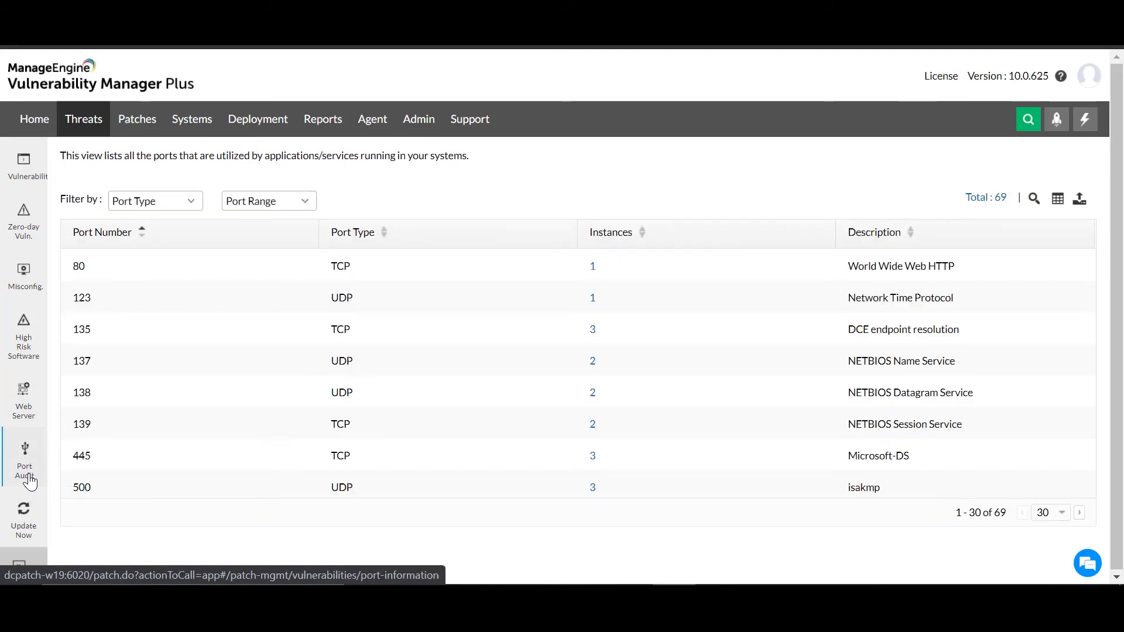
left_click(286, 202)
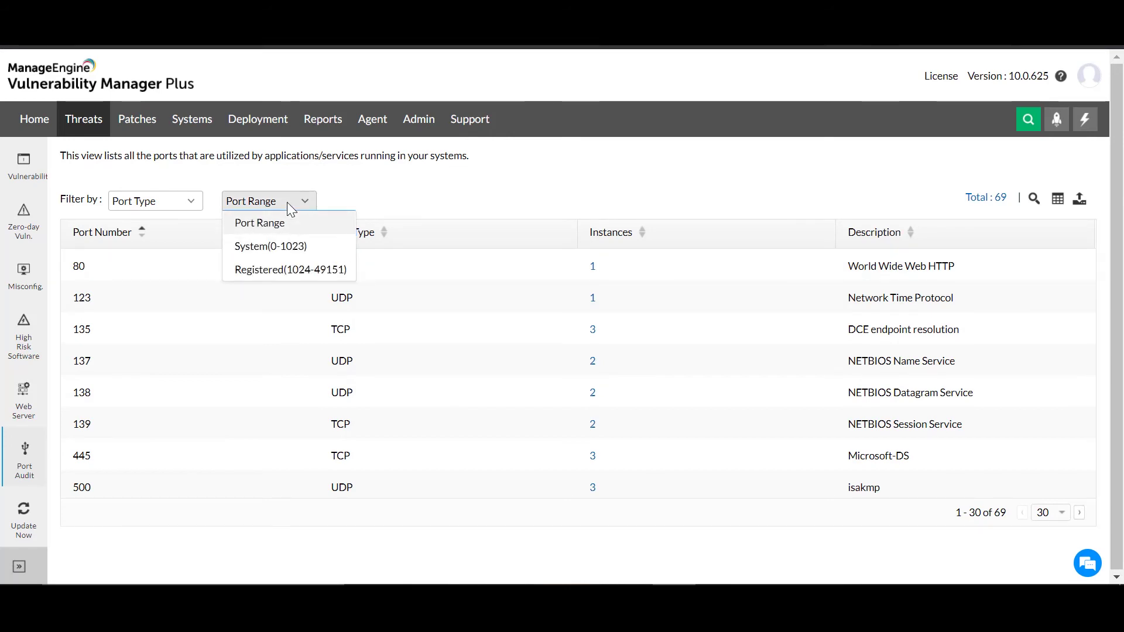
left_click(592, 335)
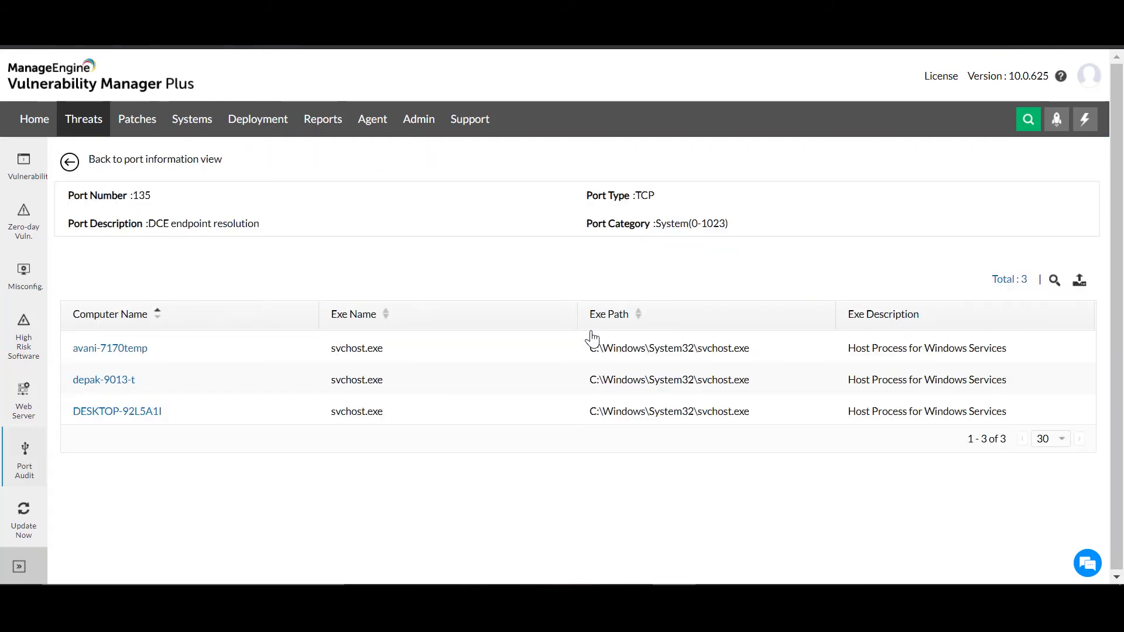
- Review the missing patches, then the manual deployment, automated patch deployment, test-and-approve and deployment policy pages
left_click(150, 133)
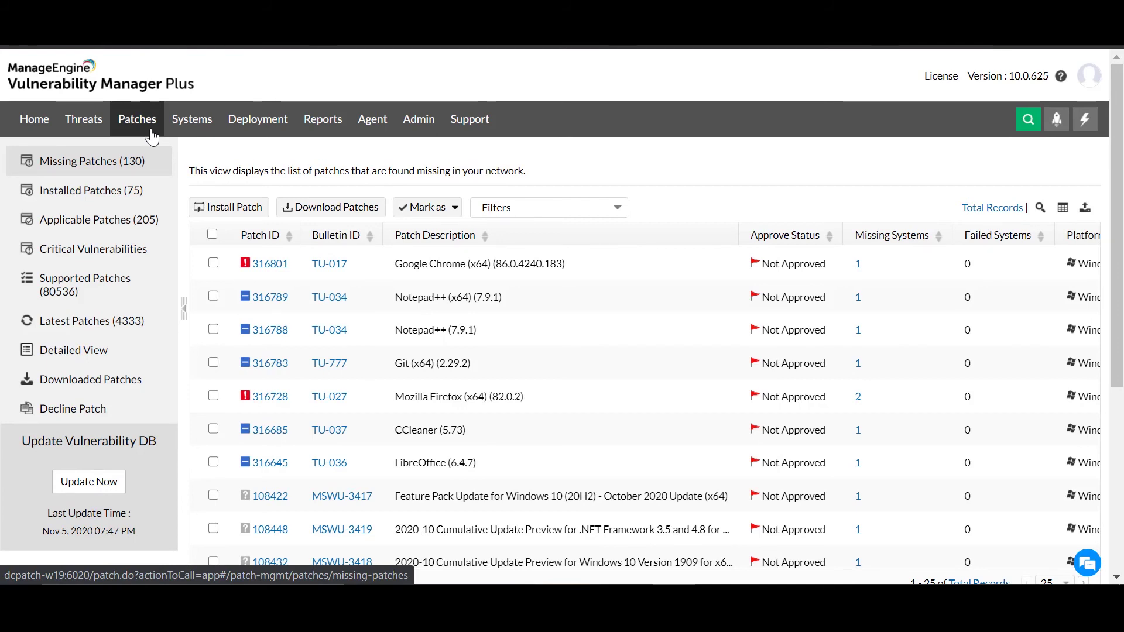
left_click(272, 134)
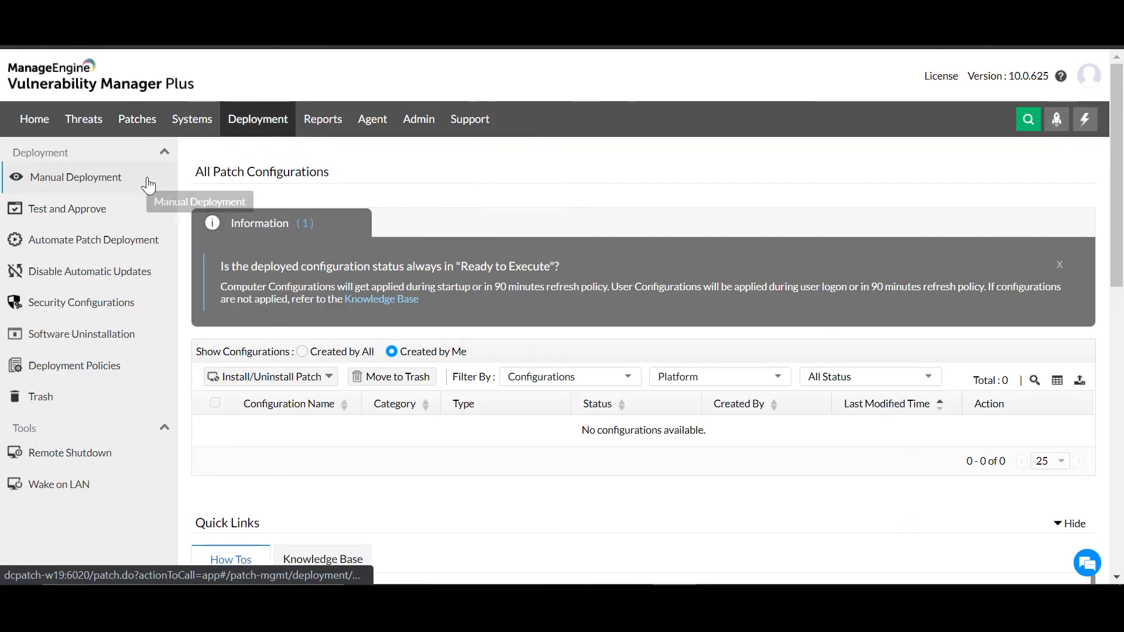
left_click(149, 248)
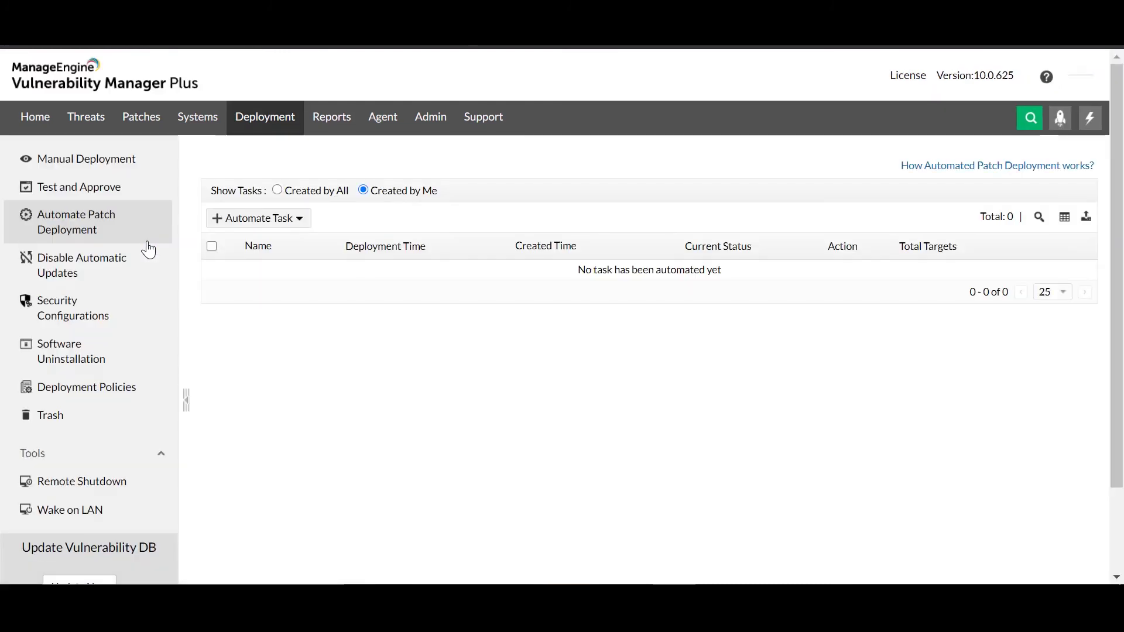
left_click(124, 189)
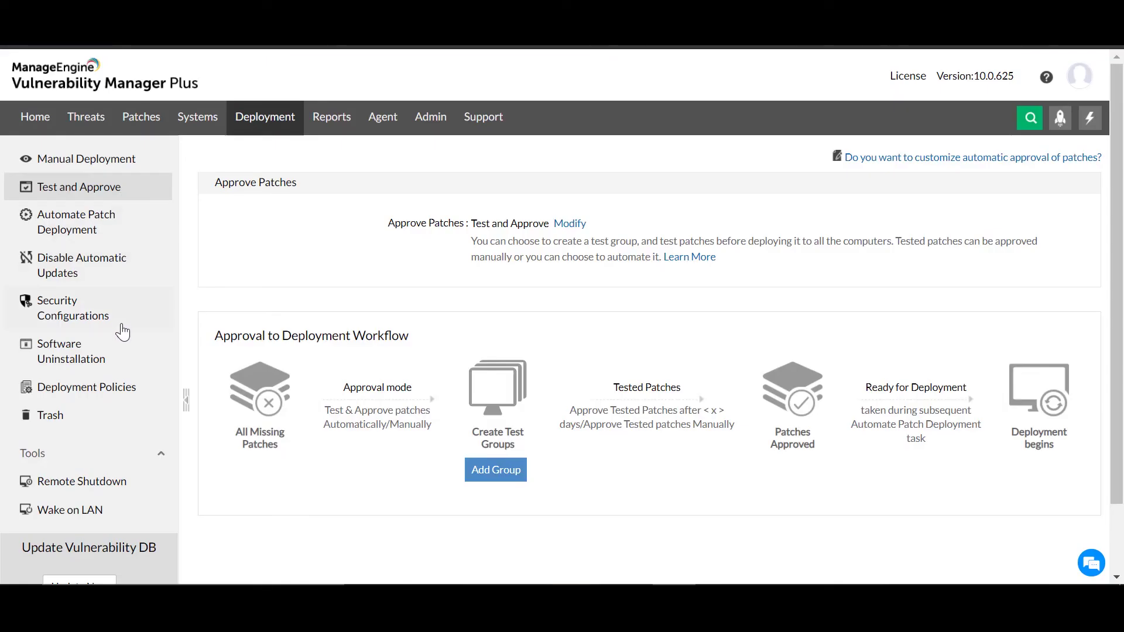
left_click(123, 400)
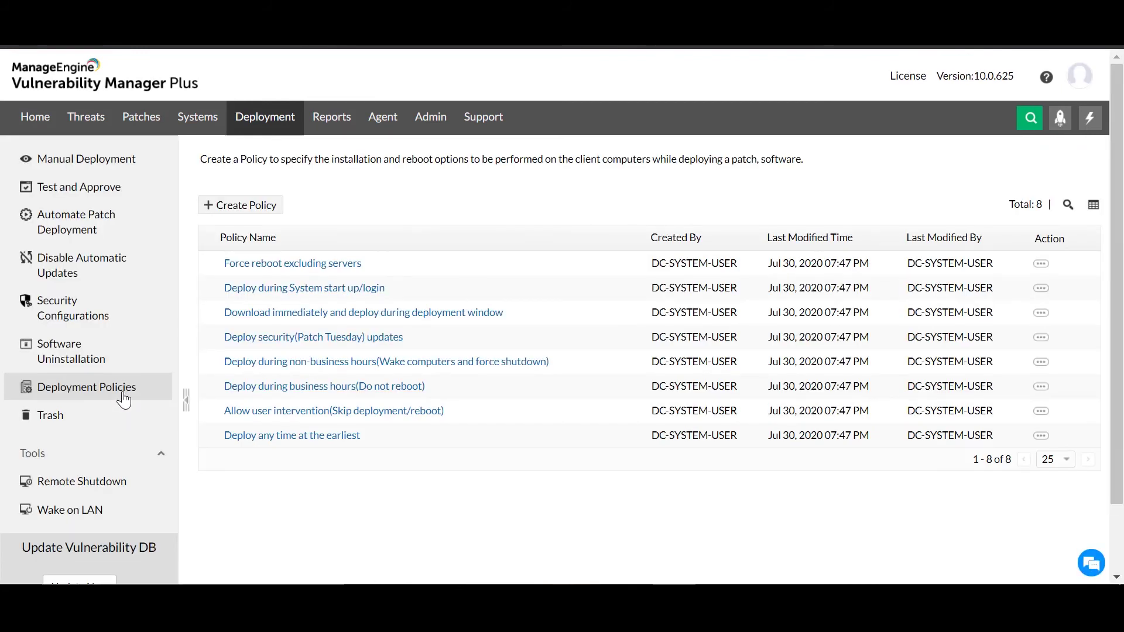
- Open the form for adding a scheduled report and expand Vulnerability Report to examine the reports it offers
left_click(341, 134)
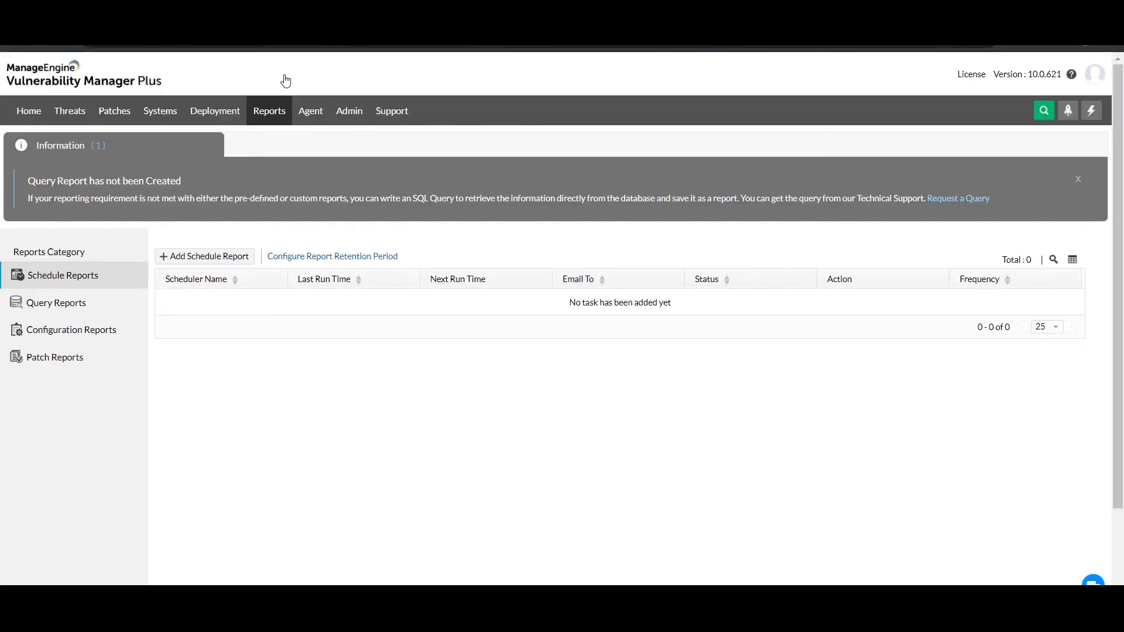
left_click(202, 259)
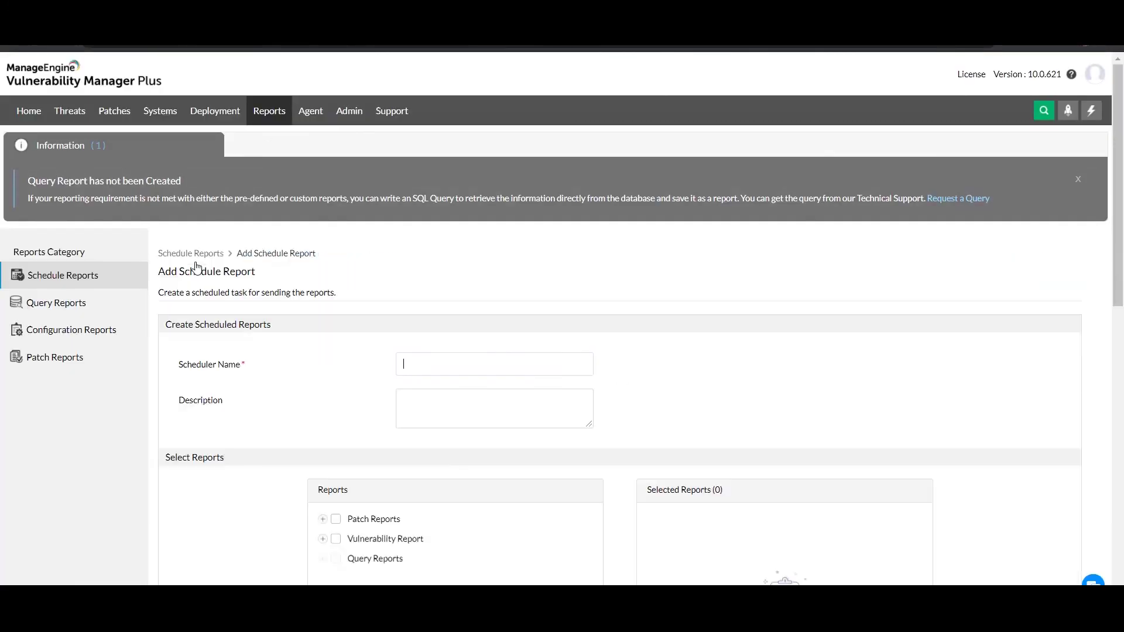
scroll(199, 267, "down", 3)
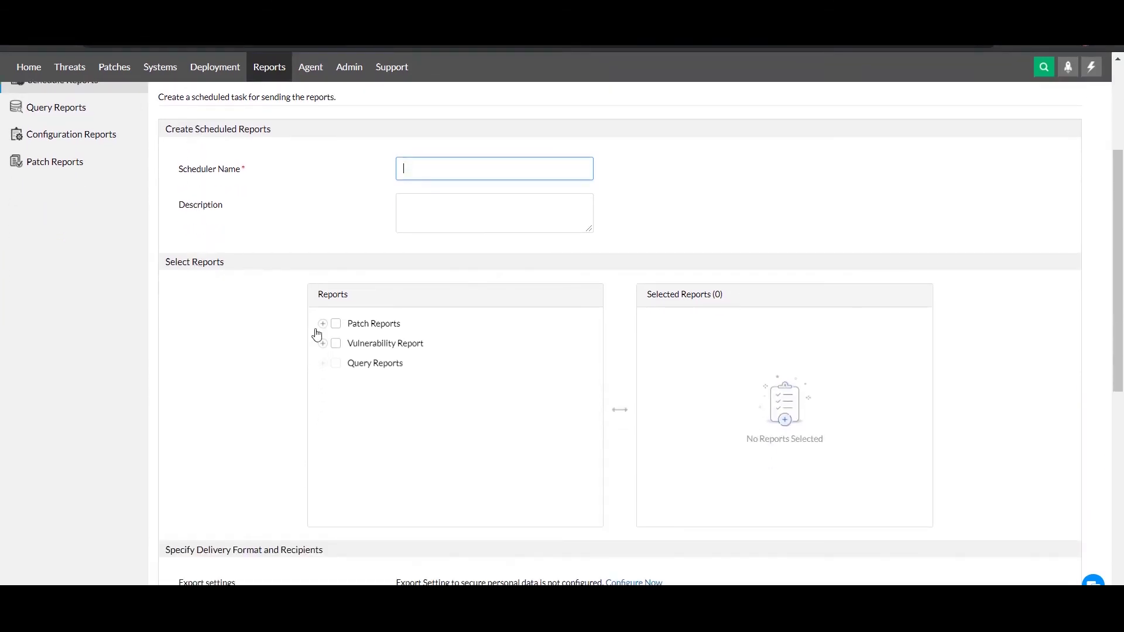
left_click(325, 345)
scroll(327, 349, "down", 5)
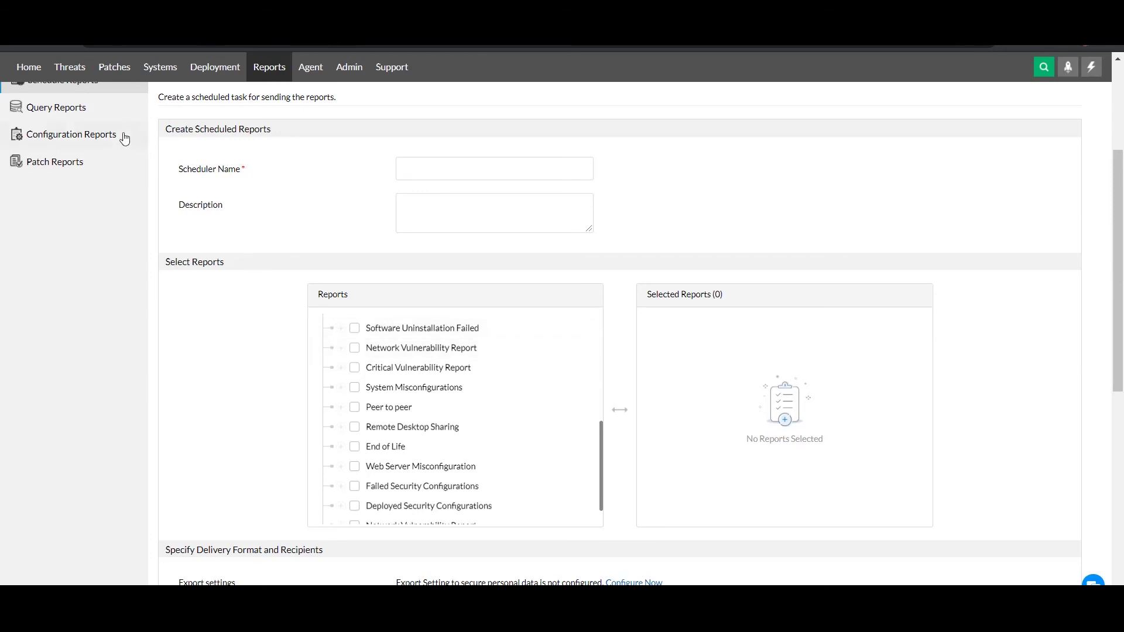
- View the query reports page and the executive summaries available under Patch Reports
left_click(100, 111)
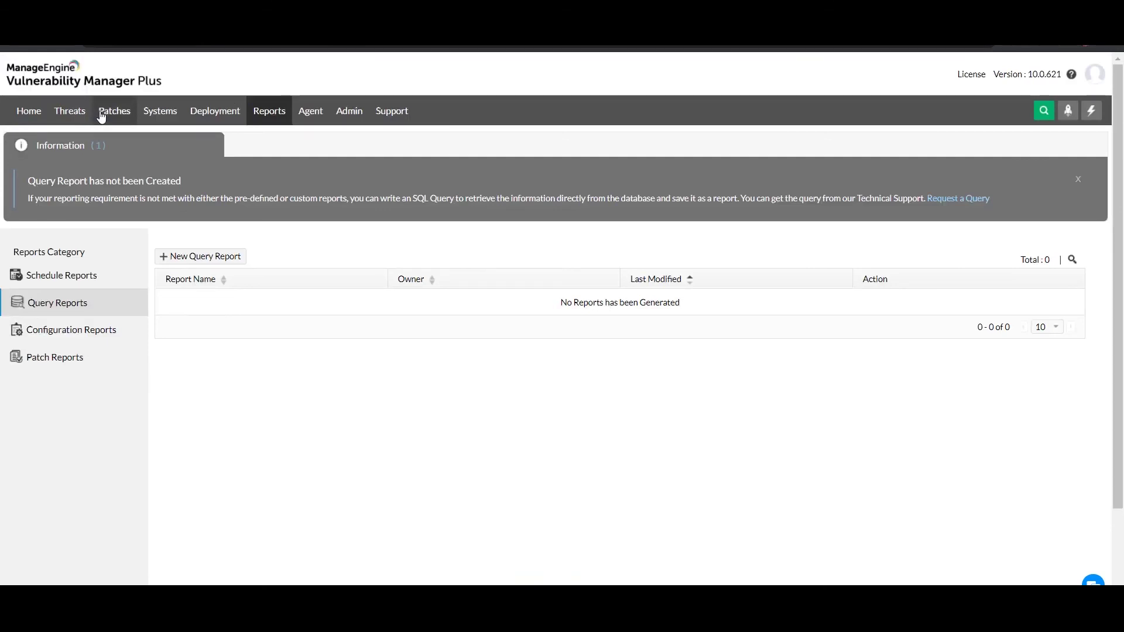
left_click(94, 363)
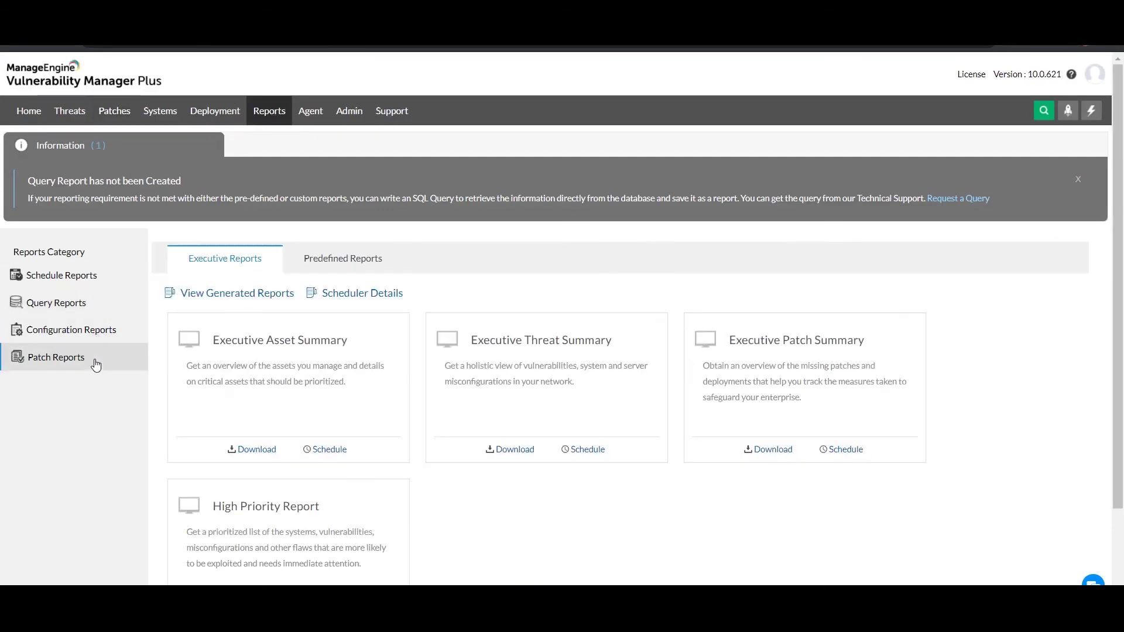
scroll(96, 364, "down", 2)
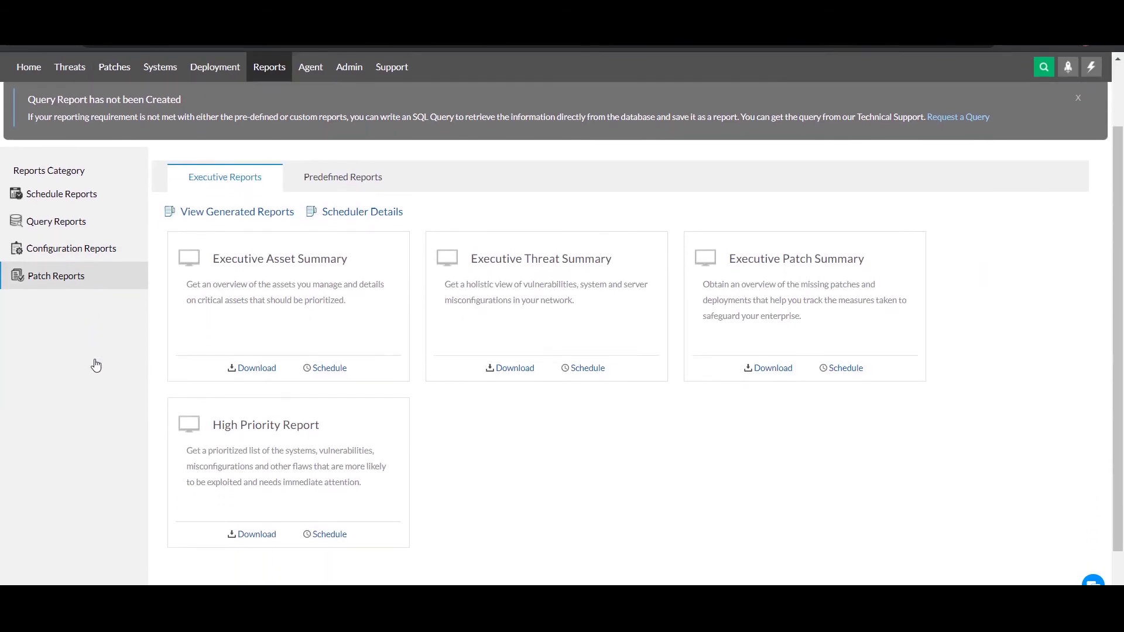